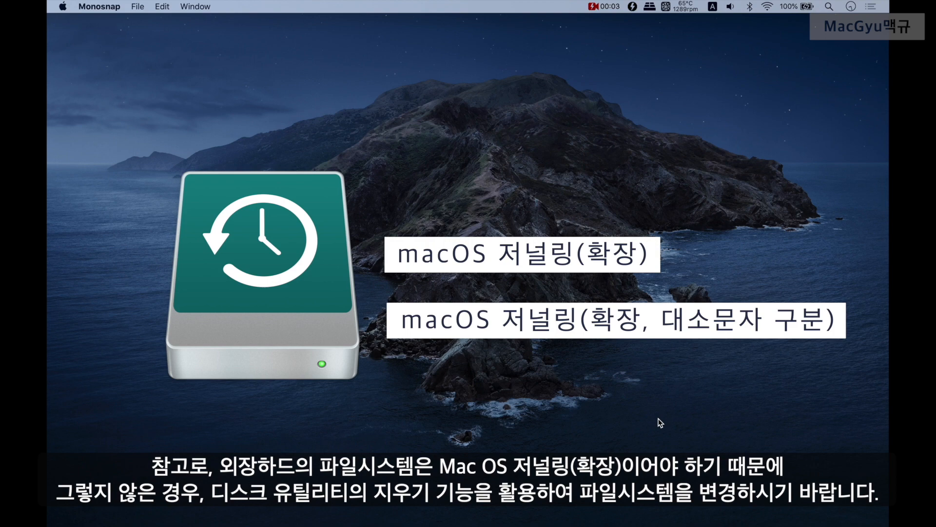
Open the Time Machine settings in System Preferences and enable showing Time Machine in the menu bar.
mouse_move(547, 512)
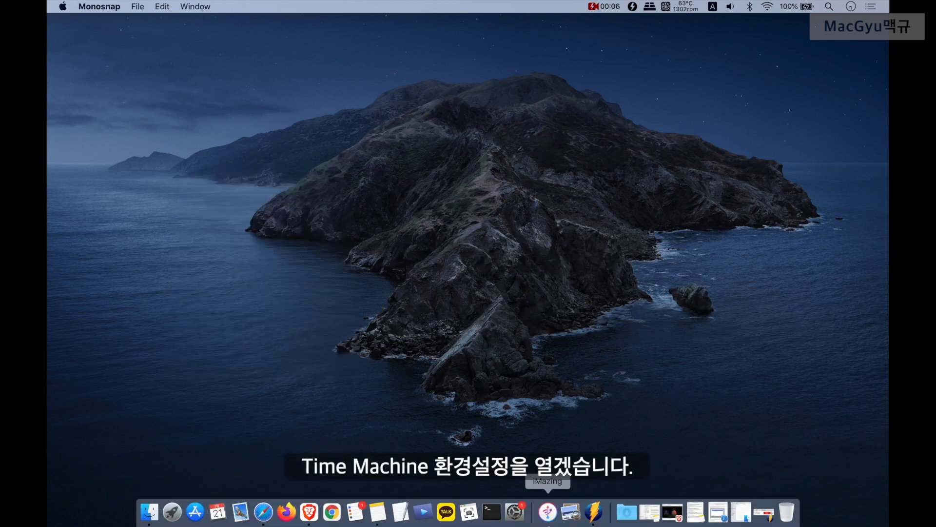
click(522, 521)
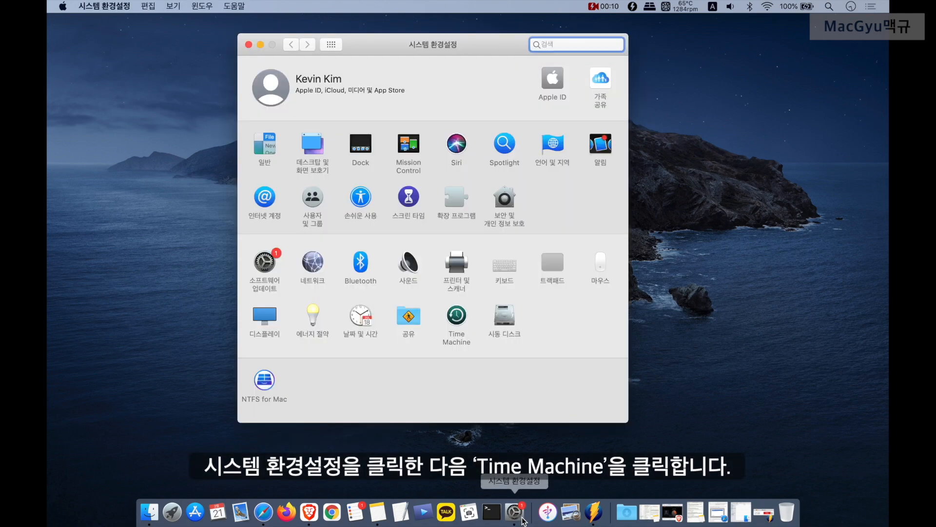
click(457, 316)
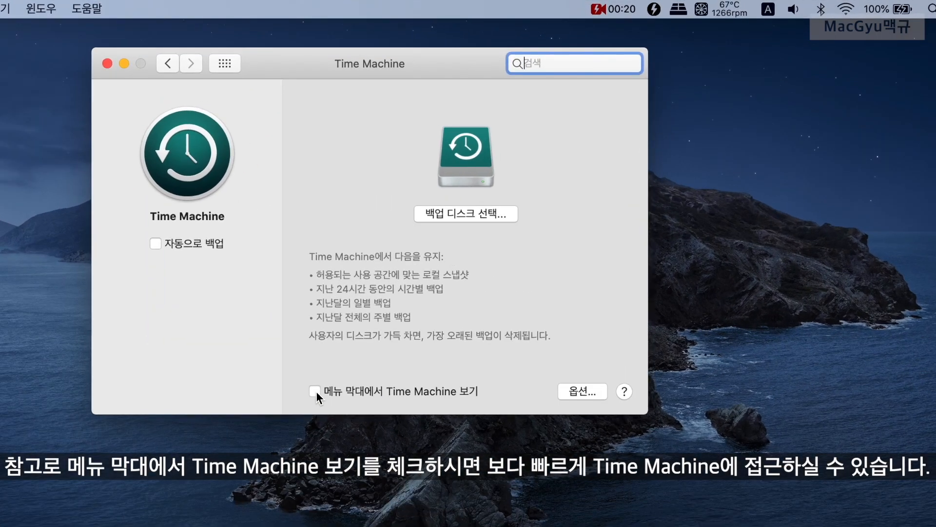
click(315, 391)
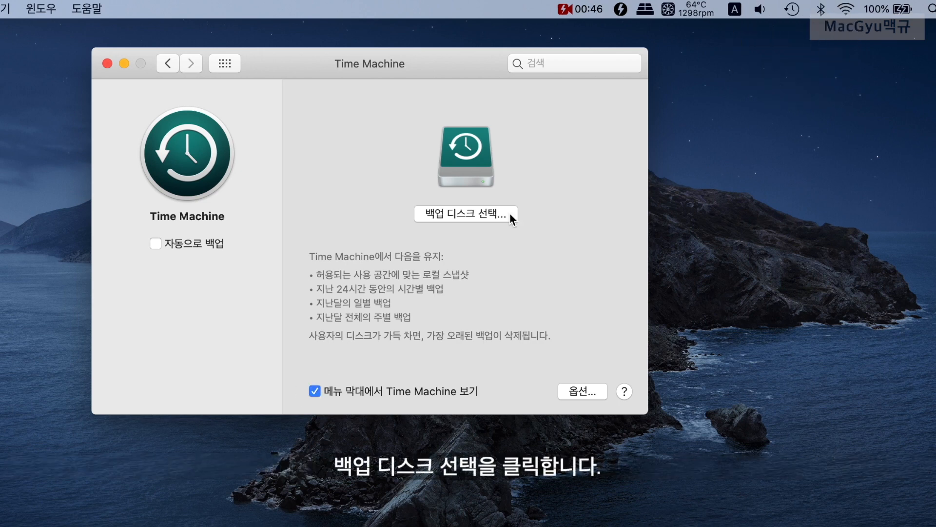
Set Backup_150GB as the Time Machine backup disk without encryption and erase it for backup use.
click(510, 214)
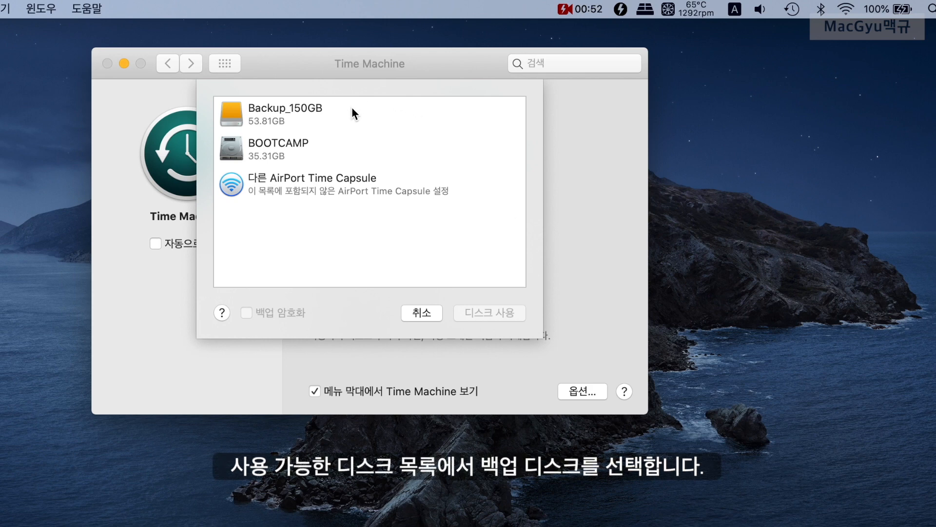
click(351, 110)
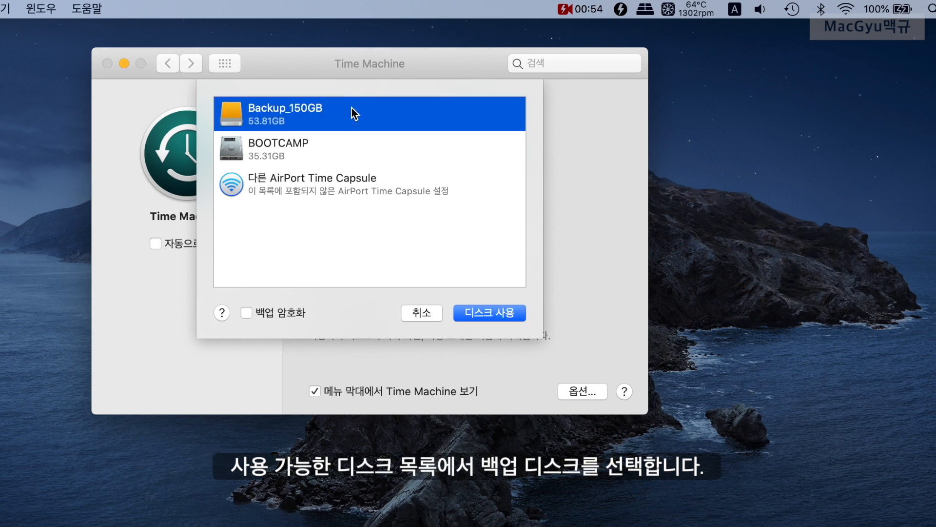
click(246, 312)
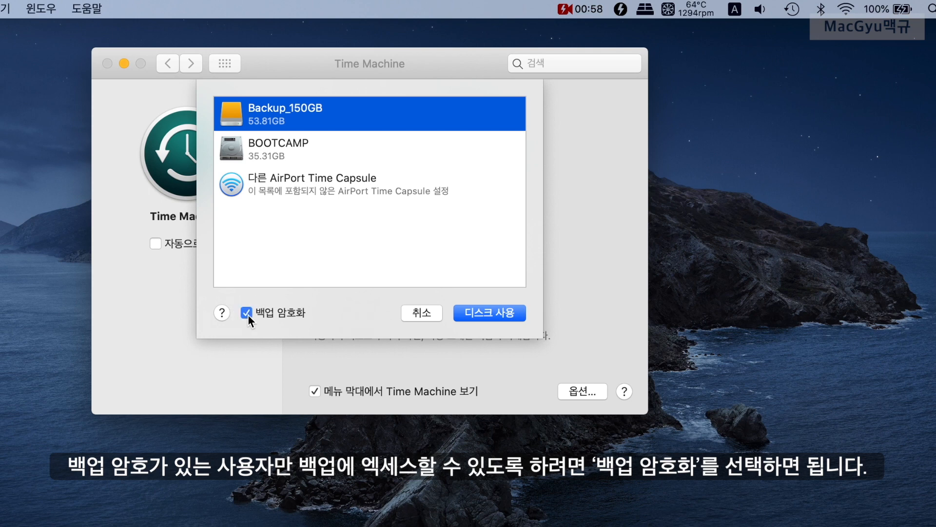
click(248, 314)
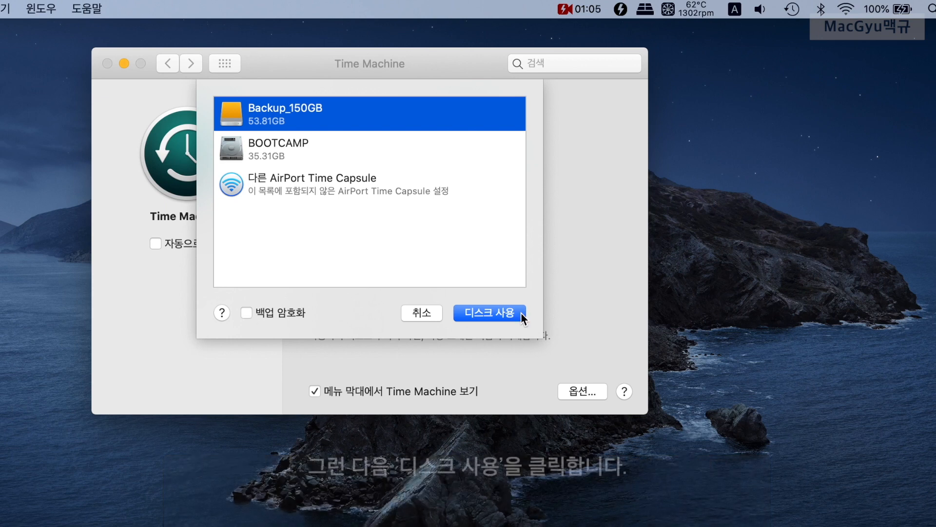
click(521, 316)
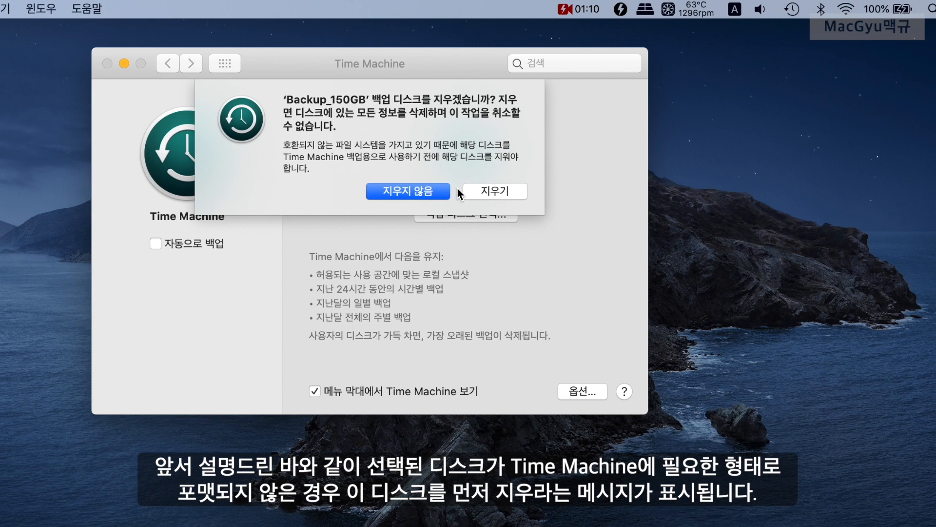
click(516, 191)
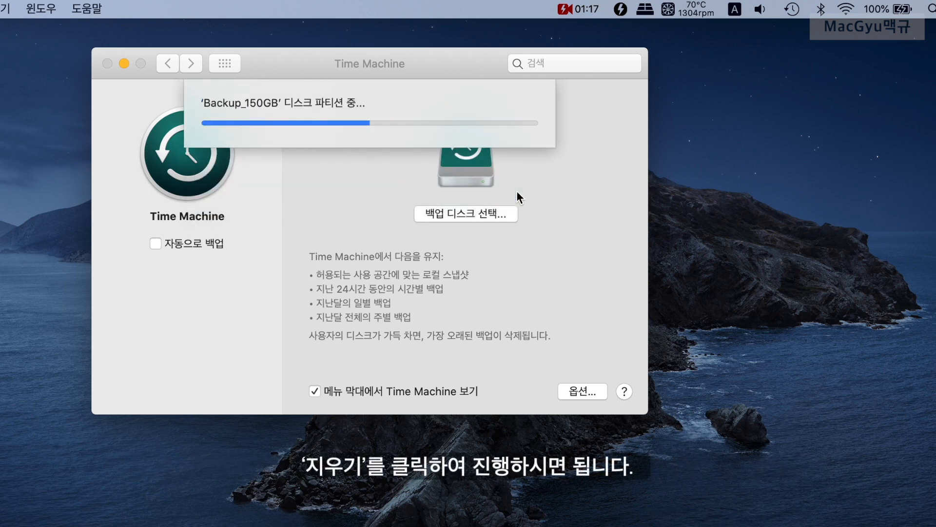
click(568, 282)
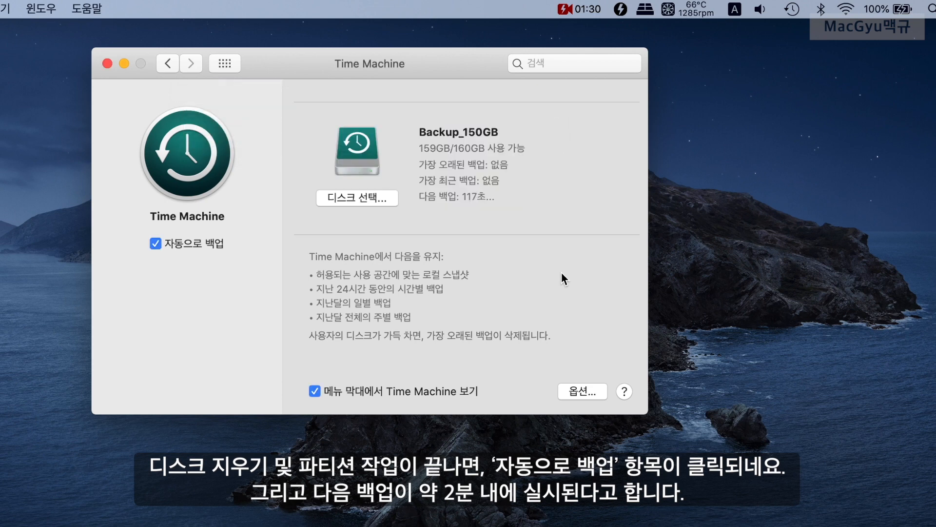
Turn off automatic backups and inspect the format details of the Backup_150GB volume.
click(156, 243)
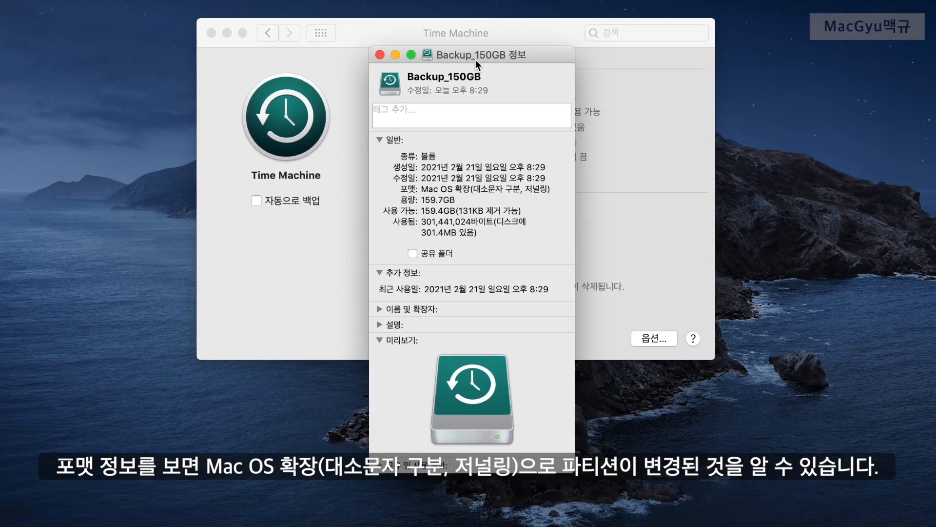
drag(418, 191, 556, 196)
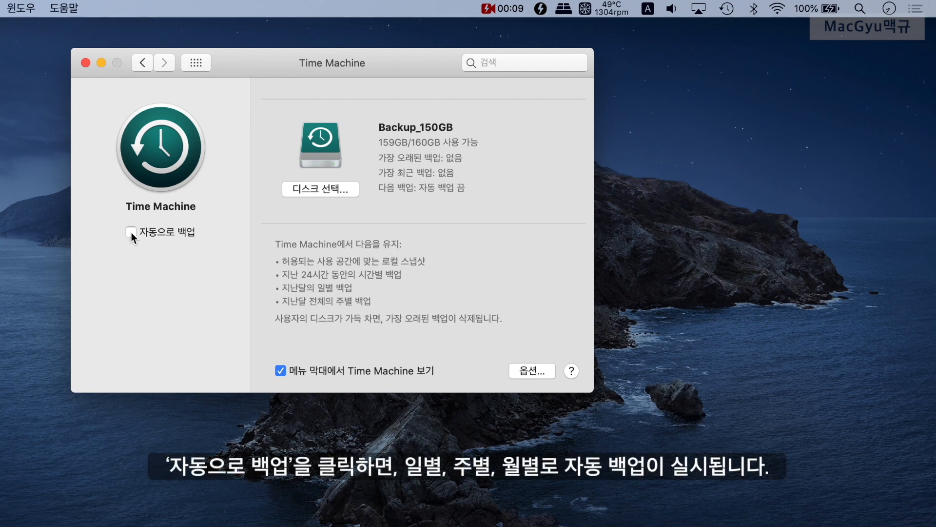
Review the automatic backup option and the Time Machine commands available from the menu bar, including the immediate backup.
click(131, 232)
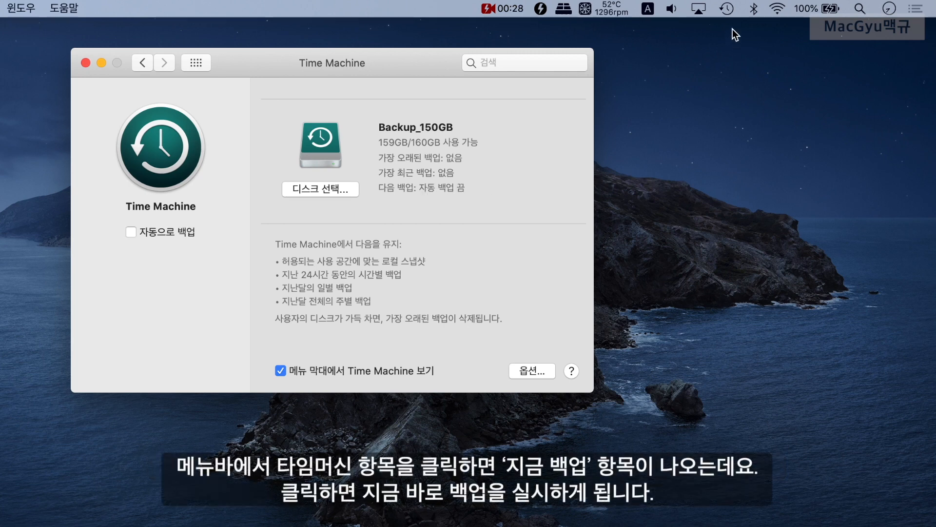
click(729, 11)
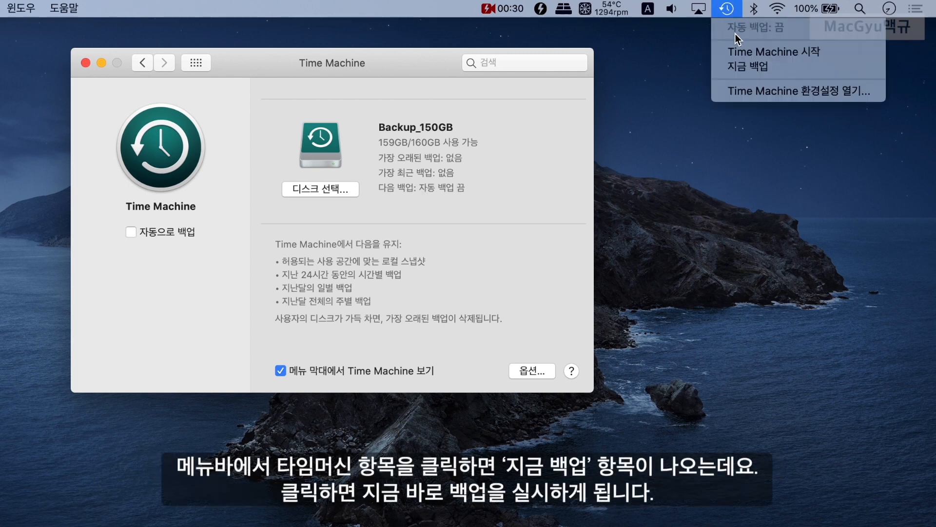
click(723, 66)
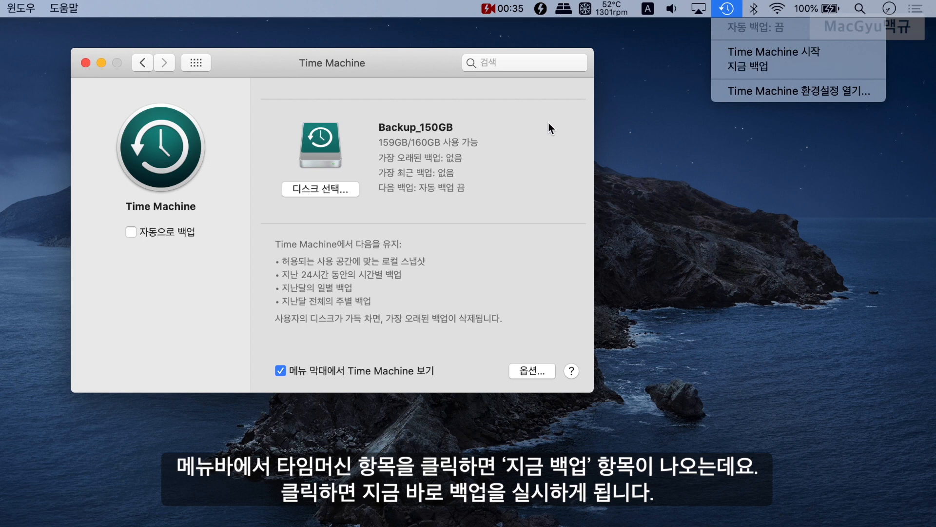
Add the Downloads and UnBackup folders to the list of items excluded from the backup.
click(551, 371)
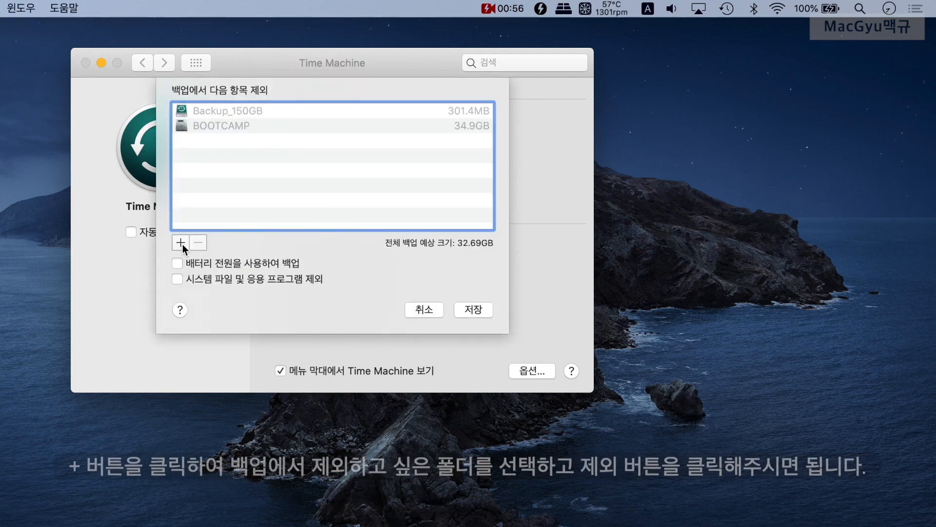
click(180, 243)
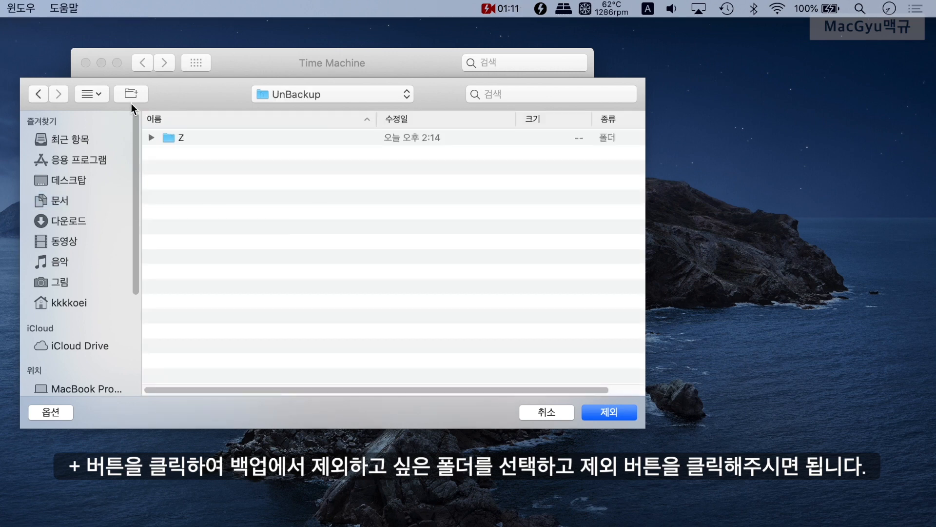
click(610, 412)
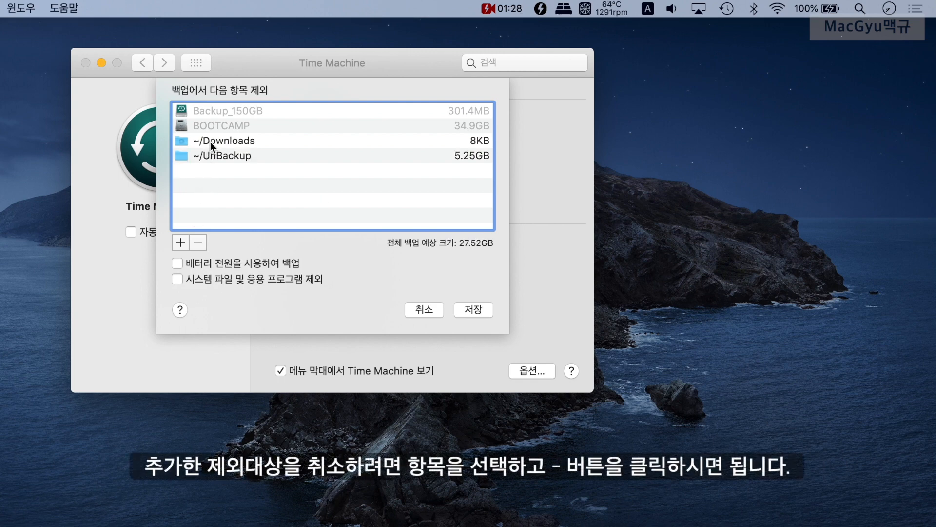
Remove the Downloads folder from the backup exclusions and save the options.
click(209, 142)
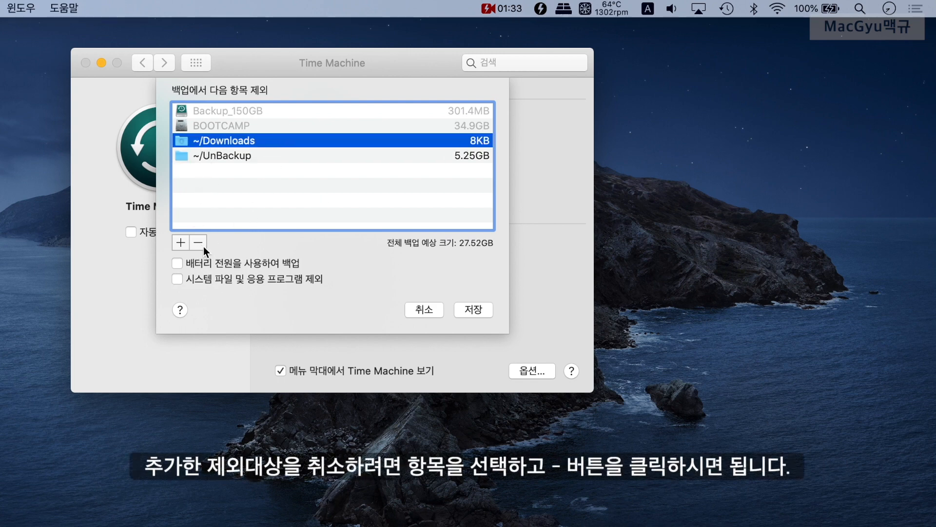
click(204, 245)
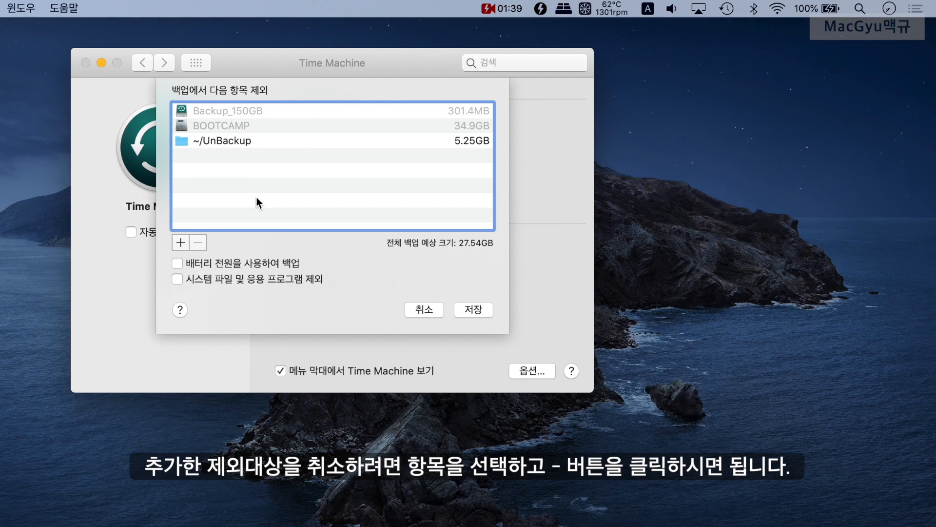
click(489, 314)
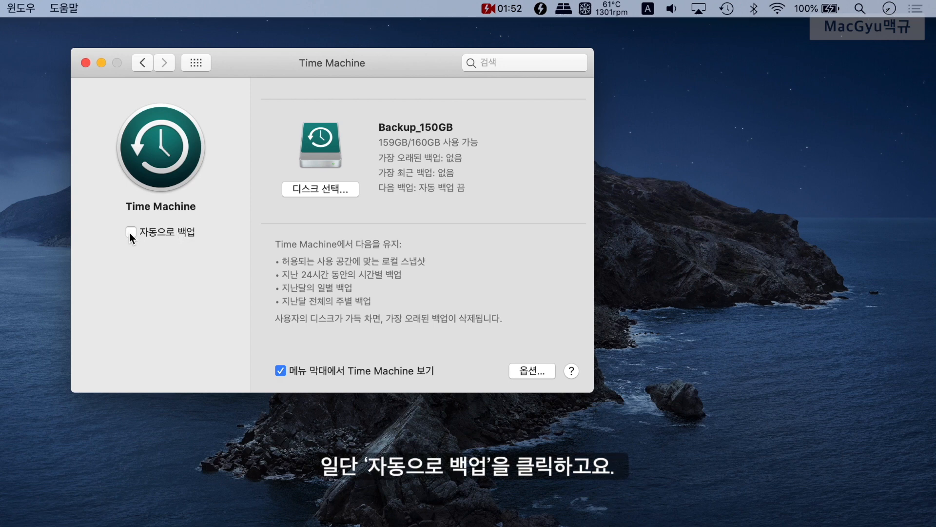
Turn on automatic backups and start a Time Machine backup immediately.
click(131, 233)
click(727, 9)
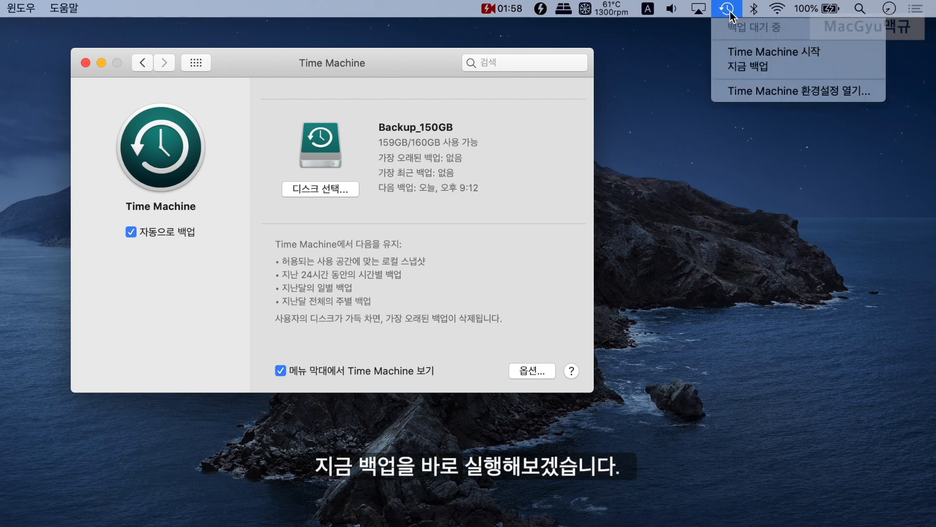
click(779, 69)
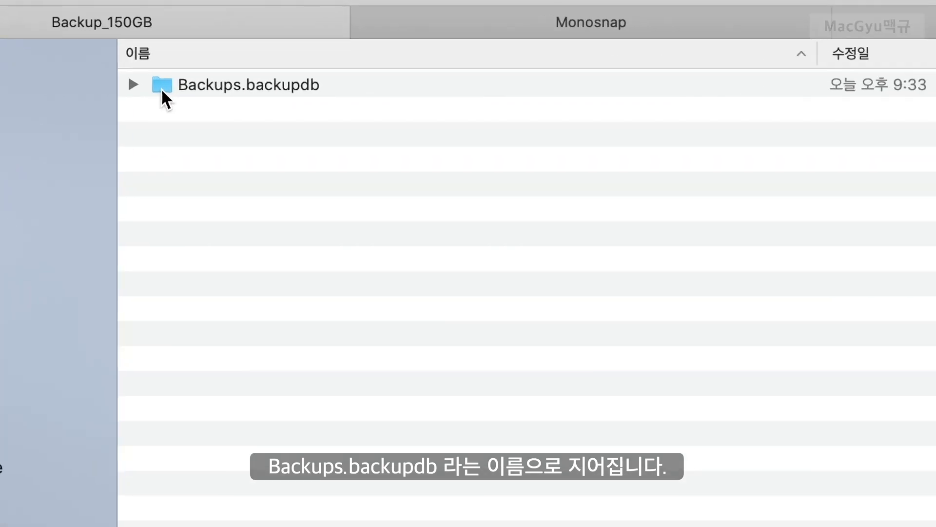
Expand Backups.backupdb on the backup disk down to the contents of both dated backup folders and locate the Latest shortcut.
click(134, 86)
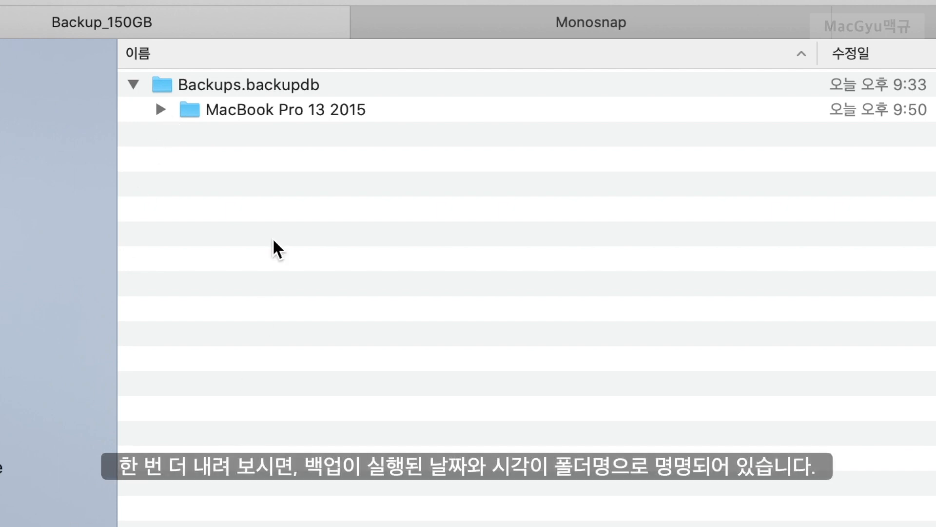
click(165, 108)
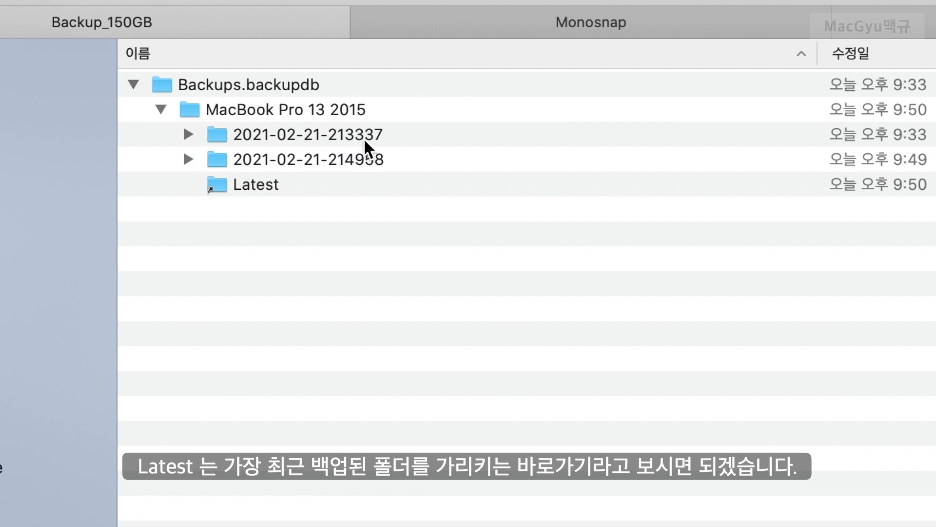
click(216, 183)
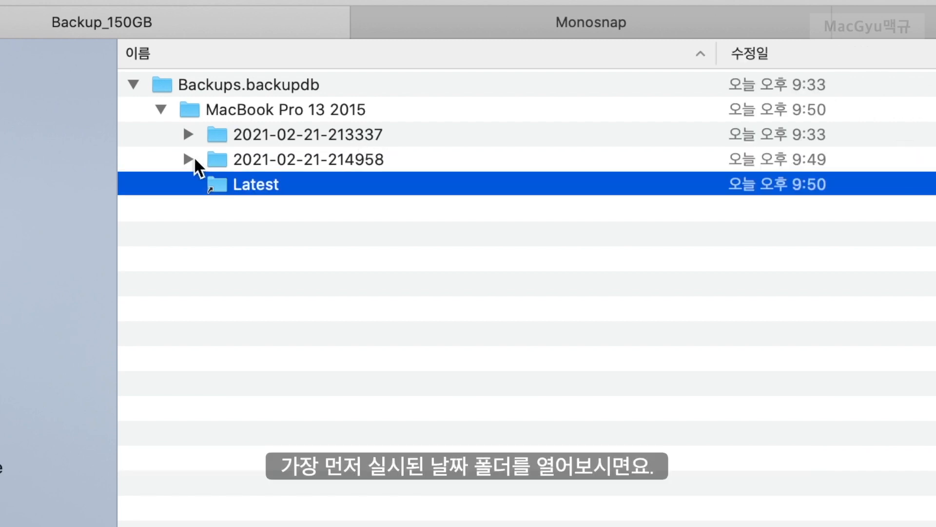
click(188, 159)
click(189, 133)
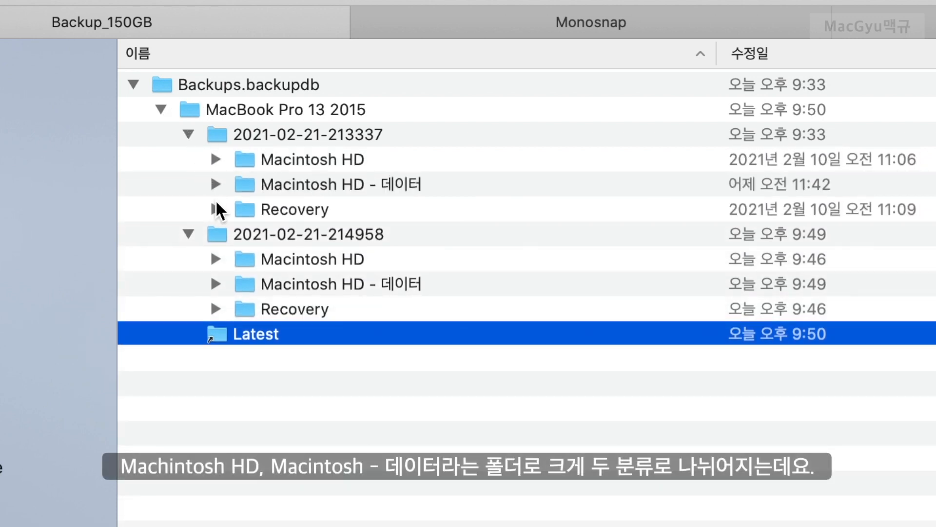
Examine the Macintosh HD and Macintosh HD - 데이터 folders inside both dated backups.
click(215, 159)
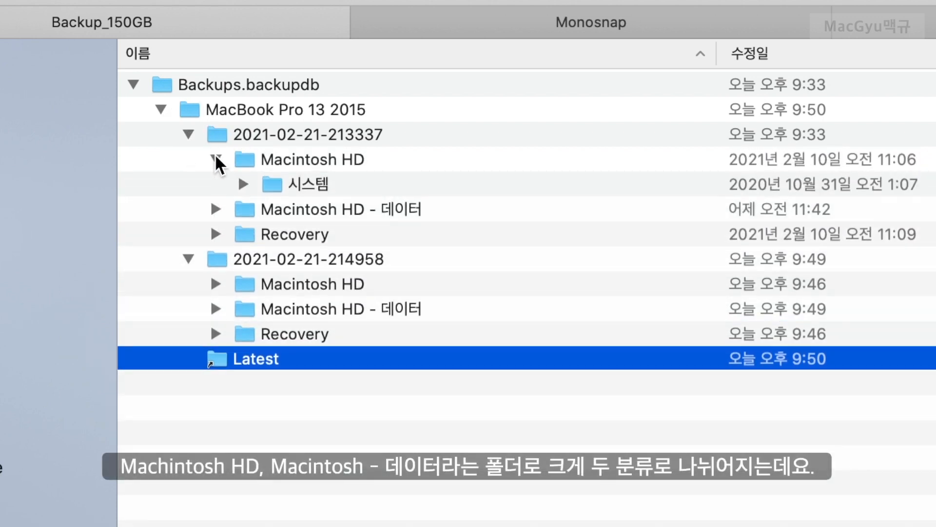
click(215, 208)
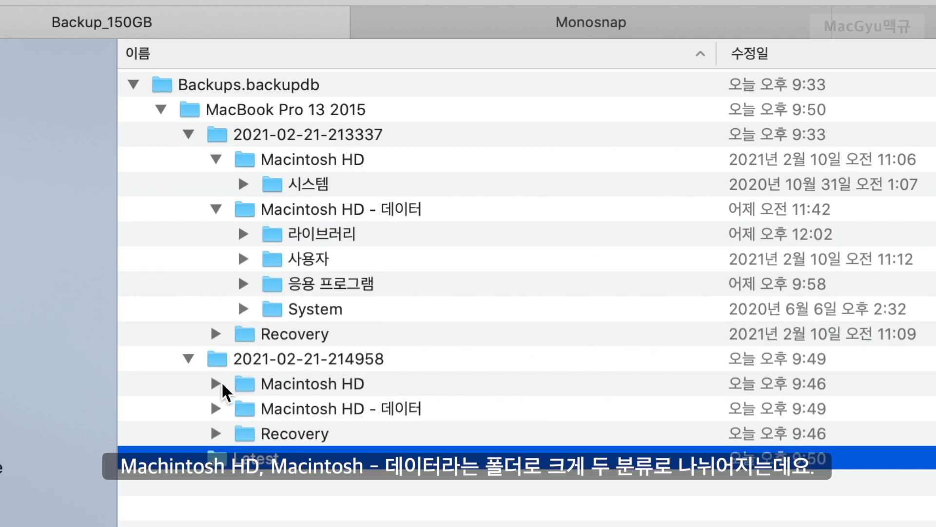
click(221, 384)
click(218, 434)
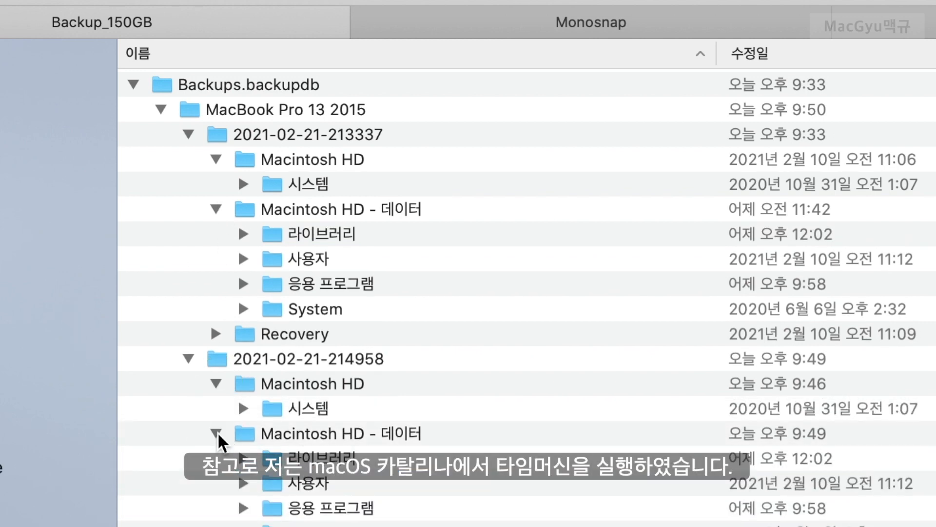
click(243, 482)
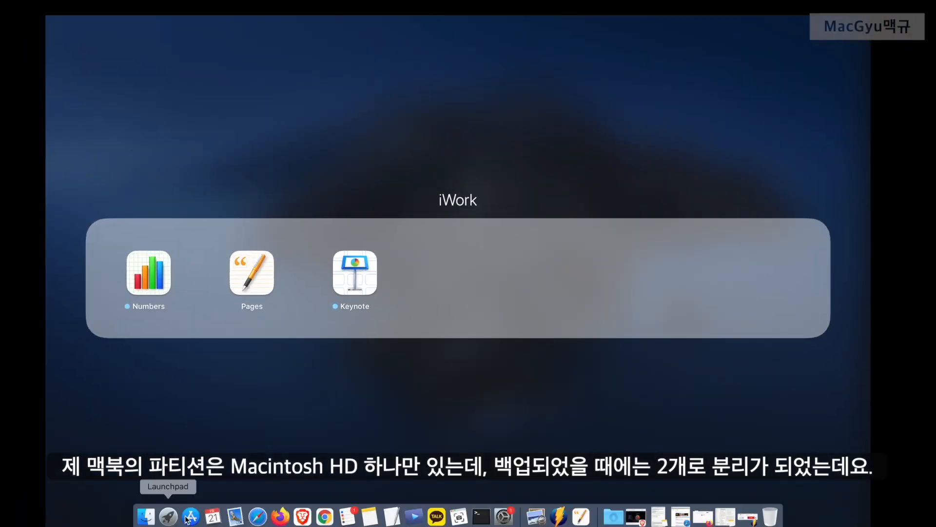
Switch to Disk Utility and place its window beside the backup folder listing.
click(307, 439)
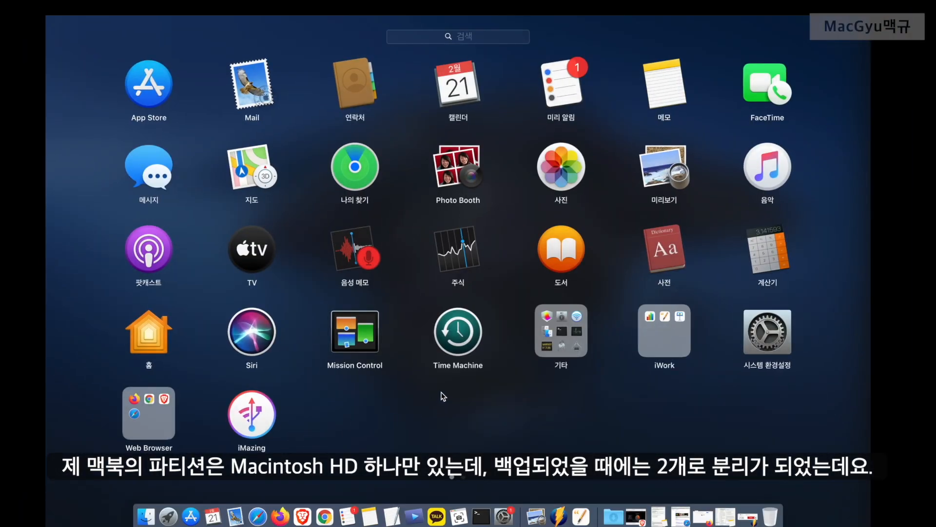
click(546, 337)
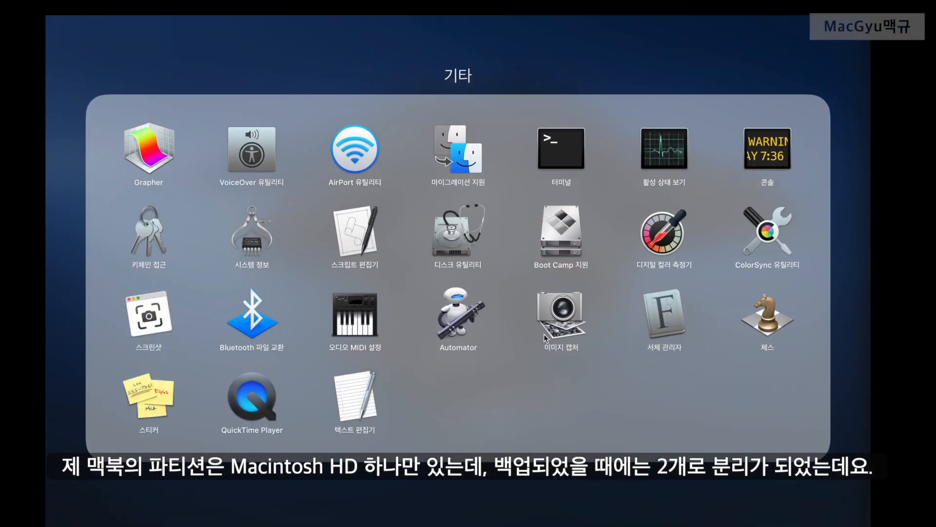
click(450, 233)
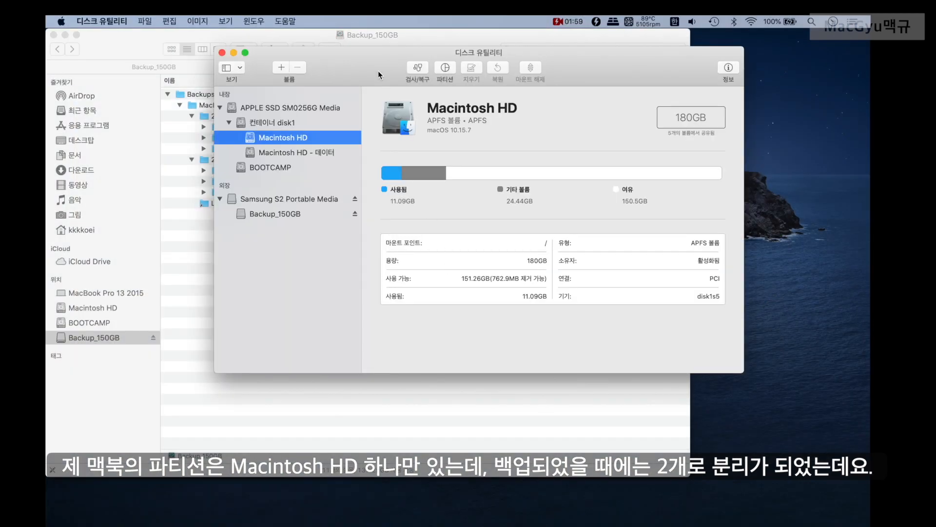
drag(379, 71, 415, 87)
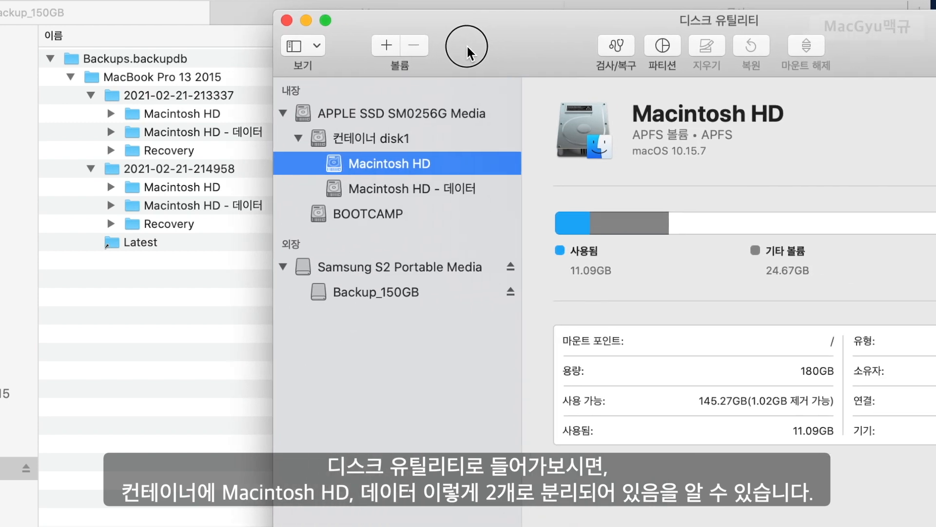
drag(467, 51, 467, 52)
Compare the Macintosh HD and Macintosh HD - 데이터 volumes in container disk1 with the backup folder structure.
click(404, 191)
click(403, 171)
click(407, 188)
click(408, 167)
click(464, 192)
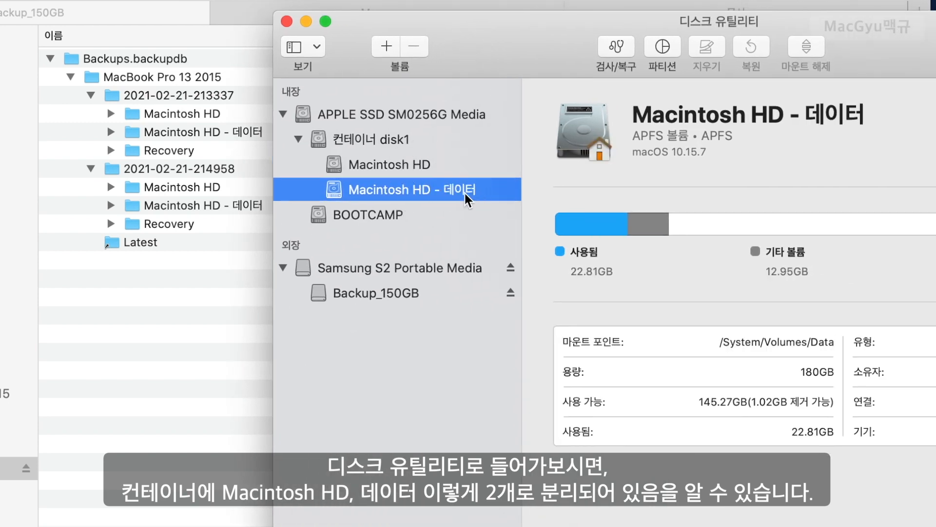
click(465, 168)
click(476, 190)
click(469, 168)
click(486, 190)
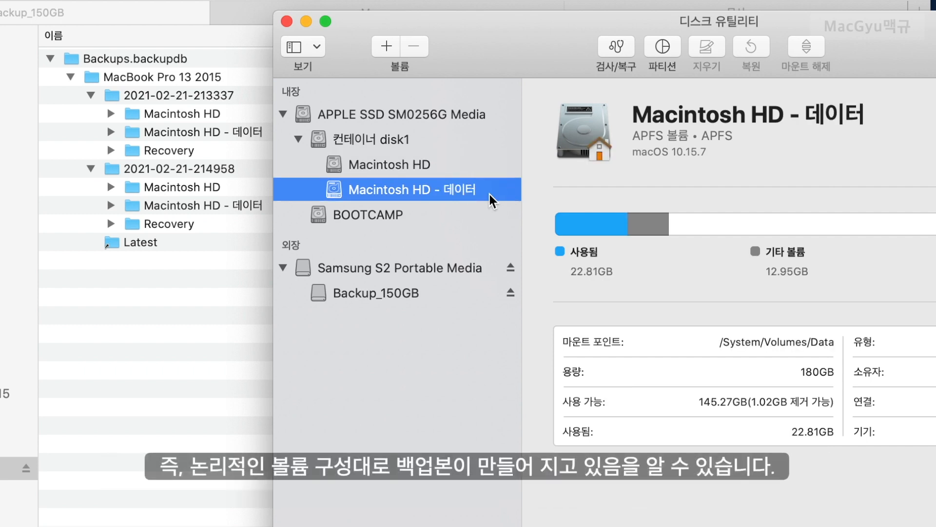